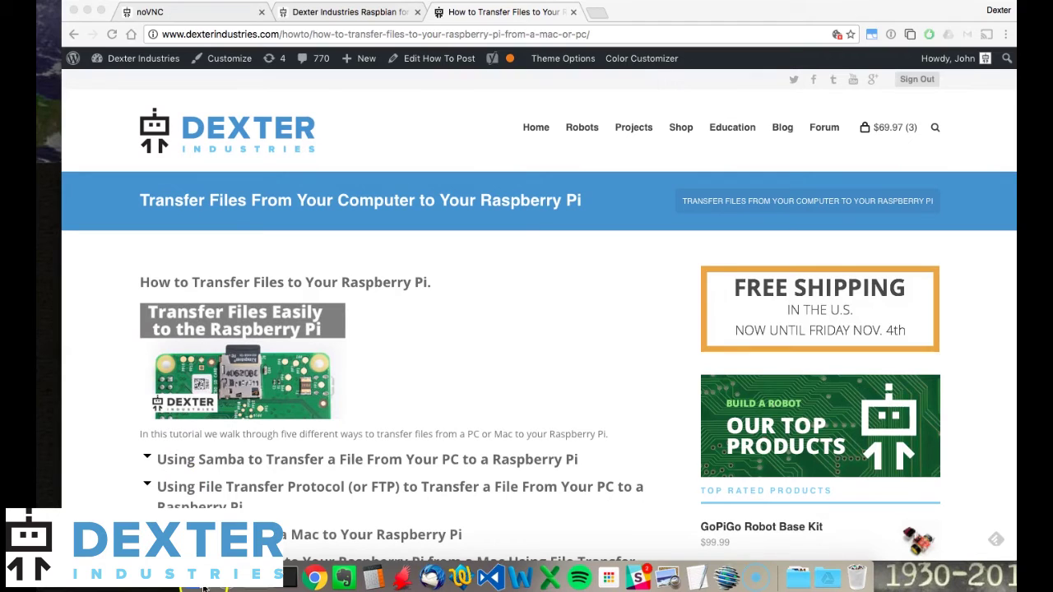
# - Show the local Pi folder in Finder, and view the noVNC desktop and the dex.local page in the browser
pyautogui.click(202, 588)
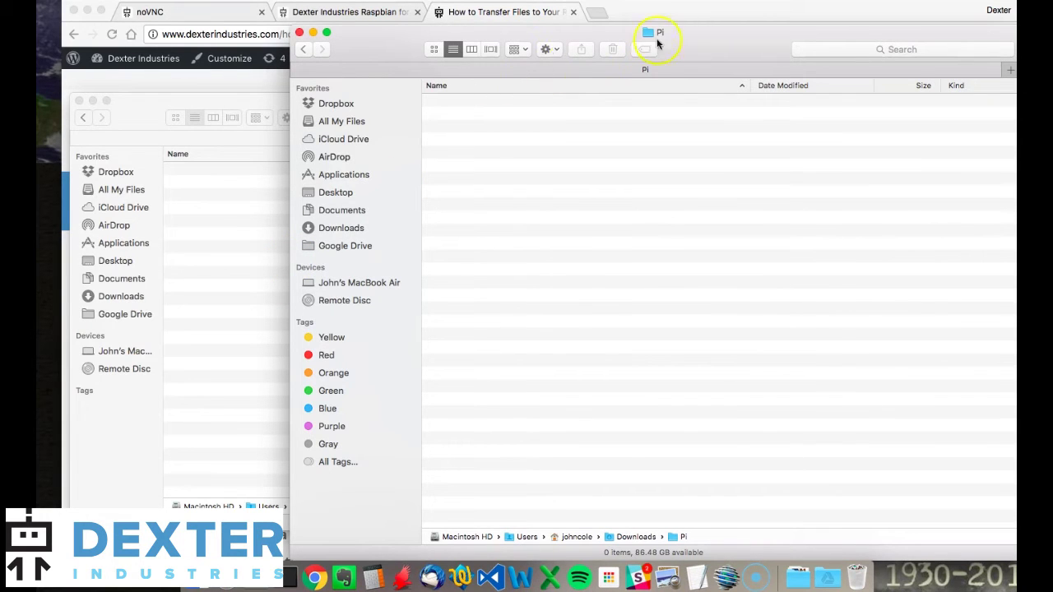
pyautogui.moveTo(517, 36); pyautogui.dragTo(488, 21)
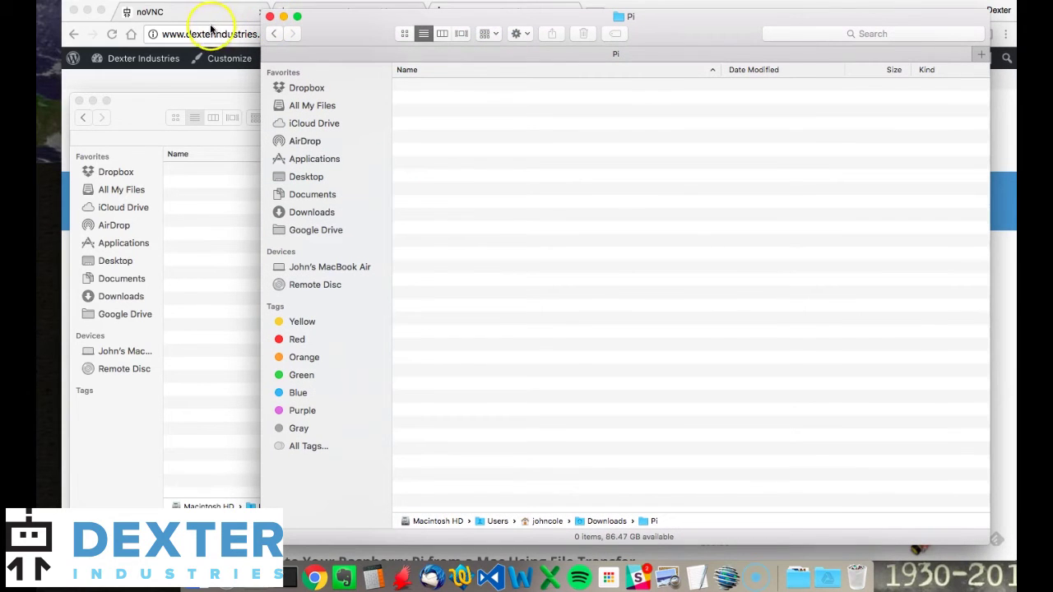
pyautogui.click(209, 18)
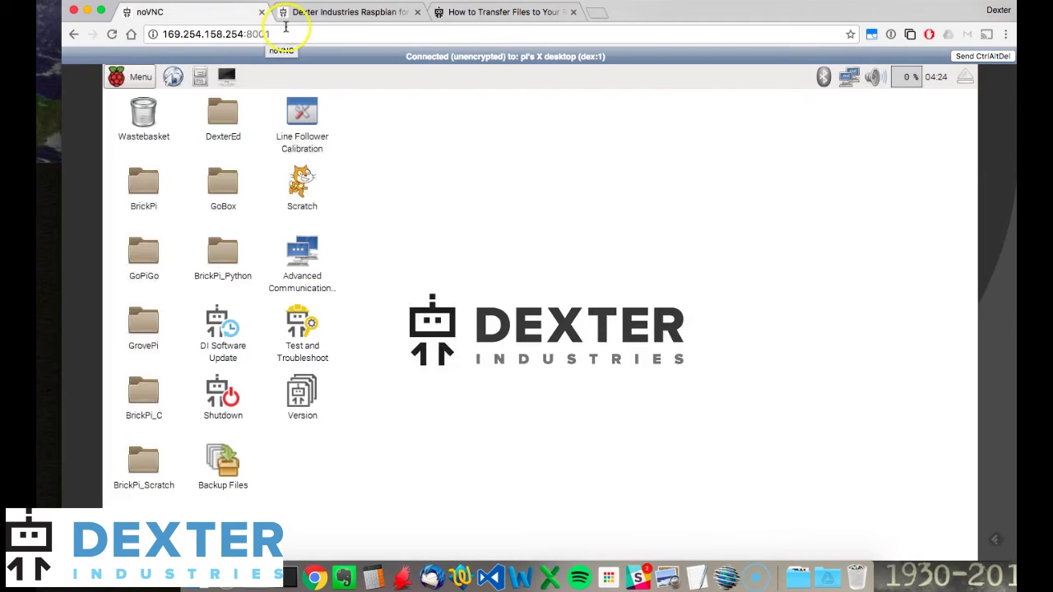
pyautogui.click(326, 11)
pyautogui.click(209, 36)
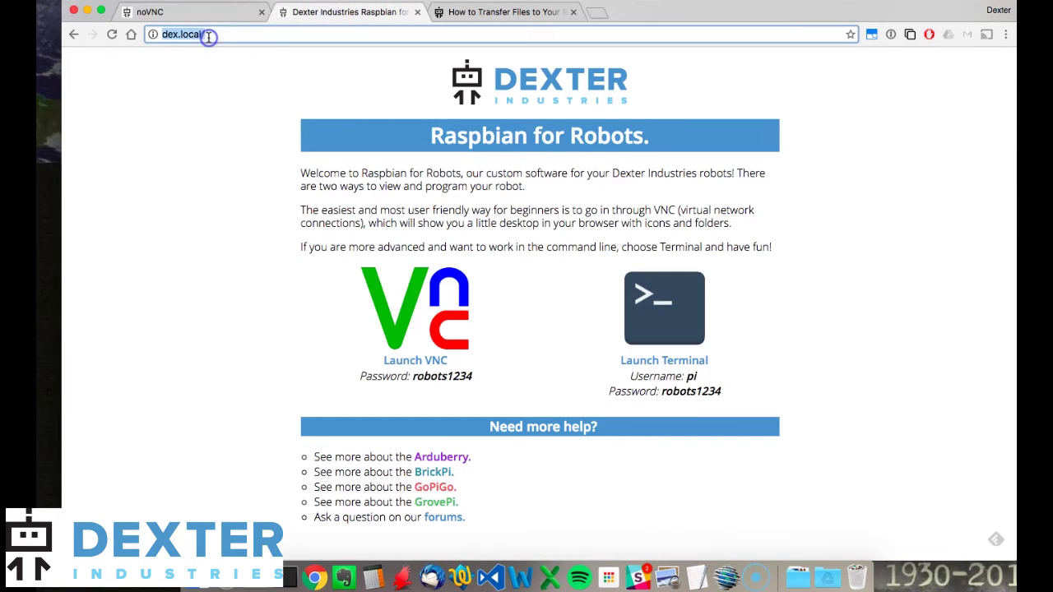
pyautogui.click(211, 36)
pyautogui.click(656, 496)
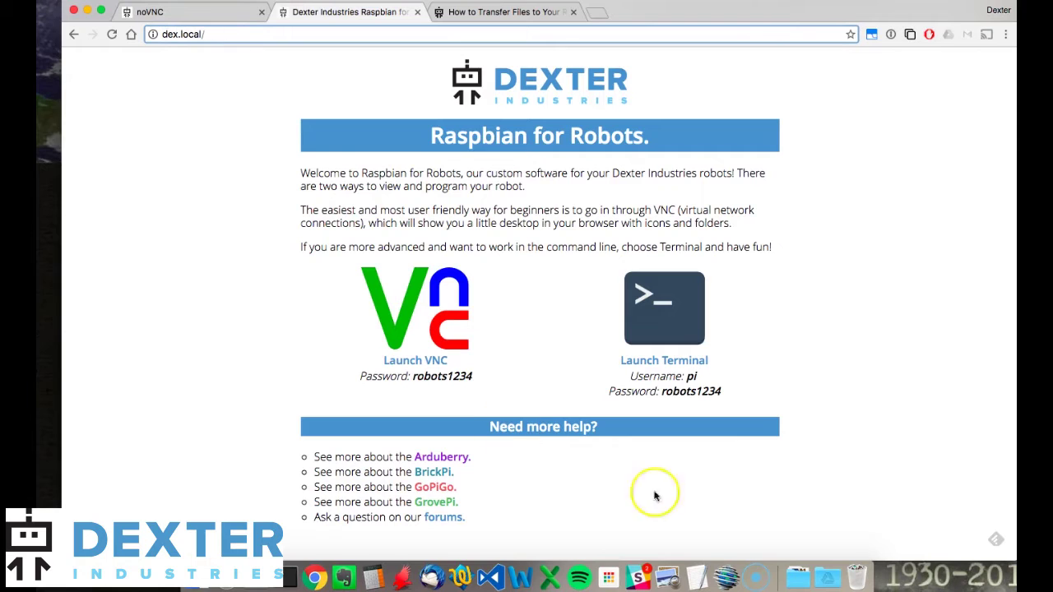
# - Look up the Raspberry Pi's IP address in Bonjour Browser by expanding the dex entry under Workgroup Manager, and minimize the window
pyautogui.click(727, 581)
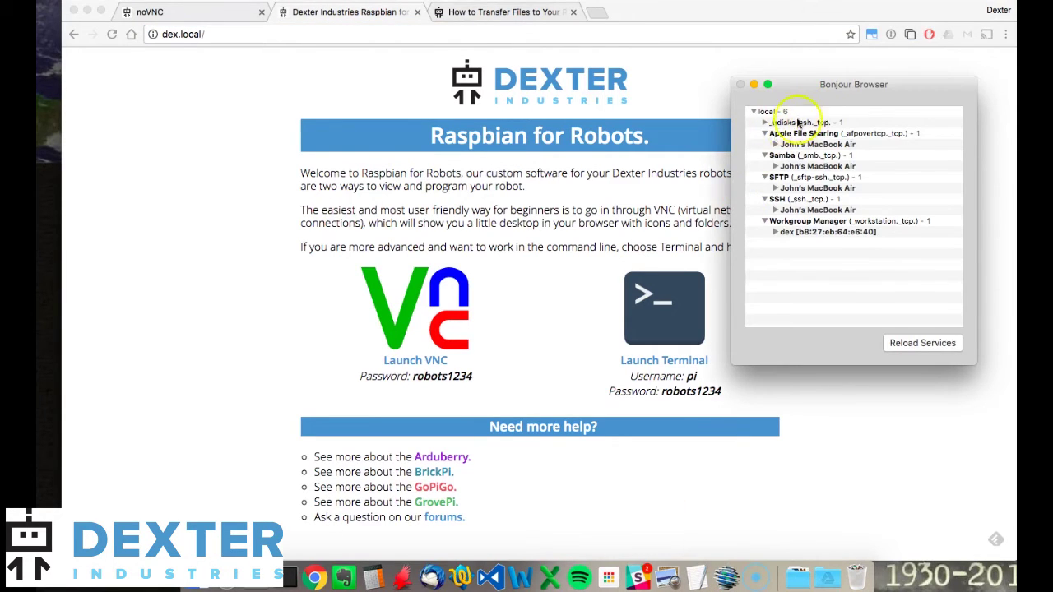
pyautogui.click(789, 233)
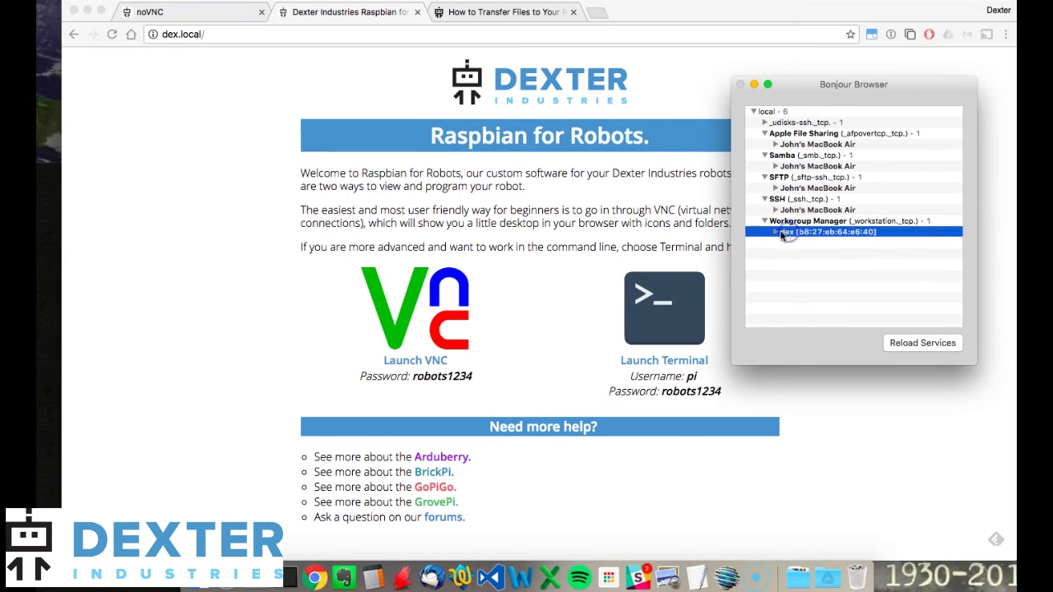
pyautogui.click(777, 234)
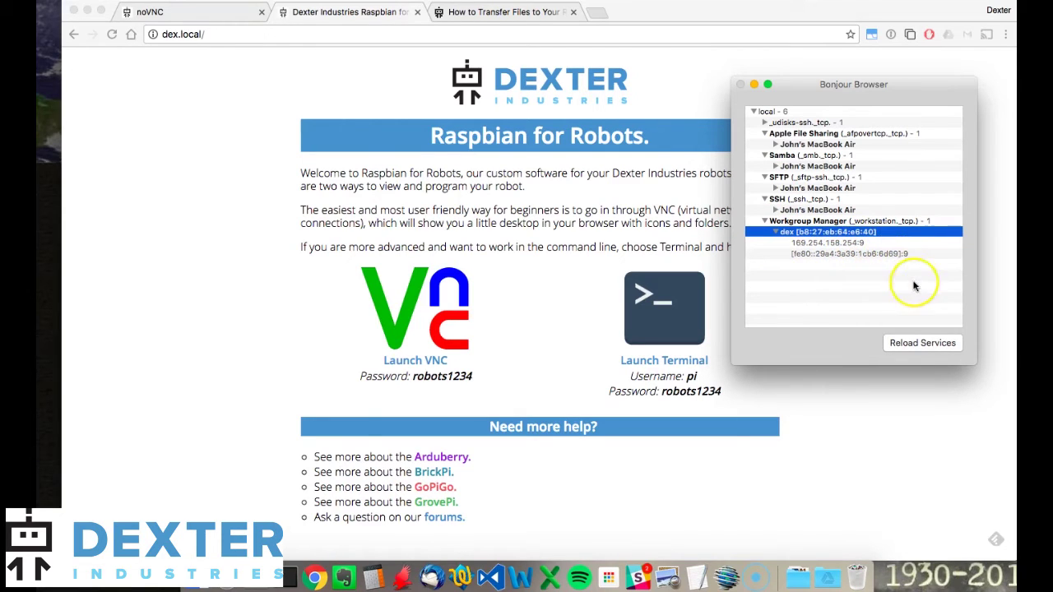
pyautogui.click(754, 84)
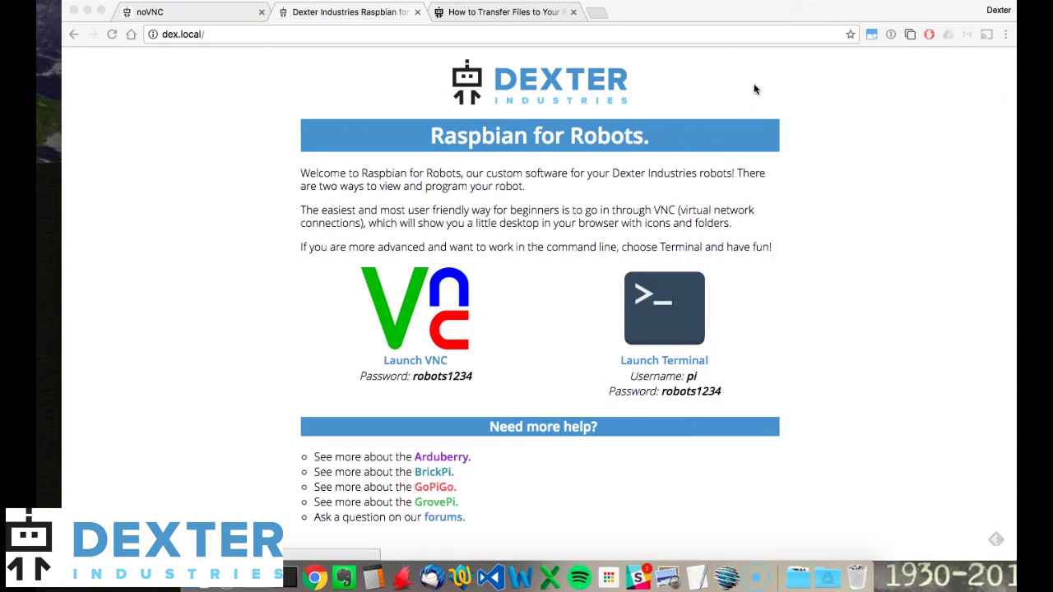
# - Connect Finder to the server smb://dex.local, mount its pi volume and narrow the sidebar
pyautogui.click(202, 586)
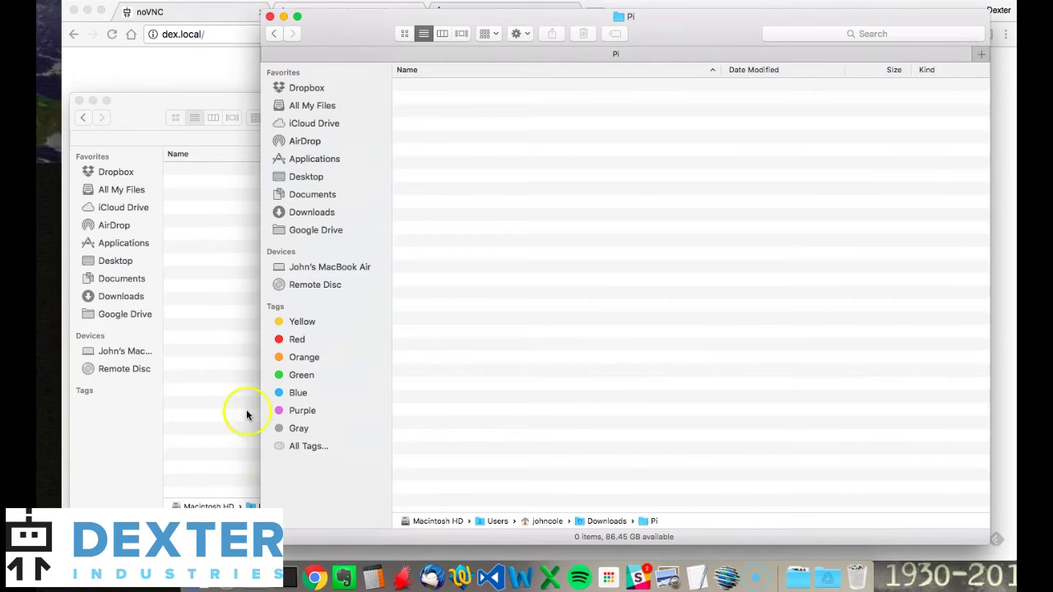
pyautogui.click(98, 526)
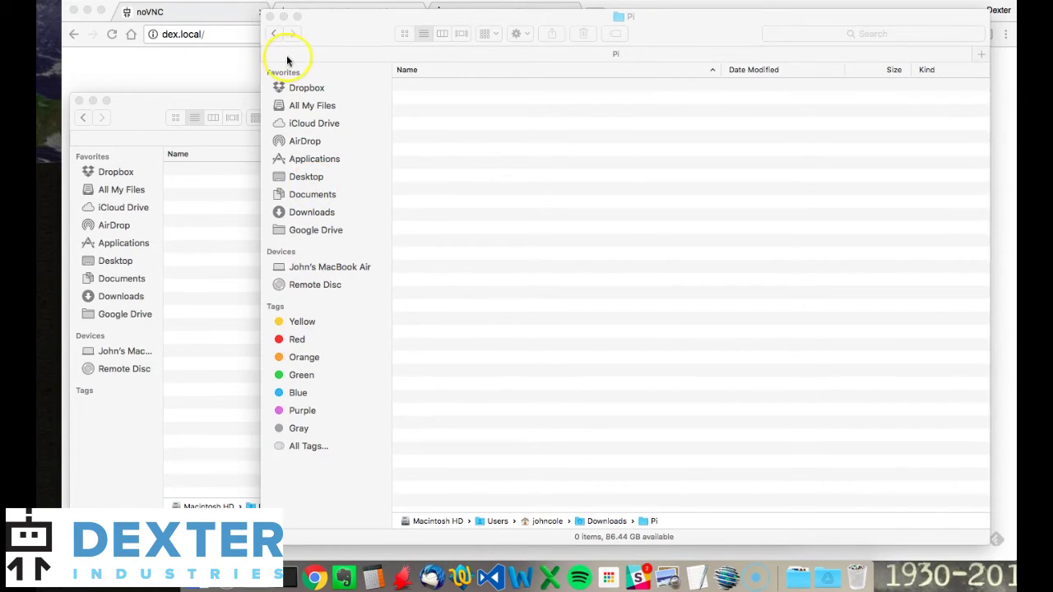
pyautogui.click(377, 88)
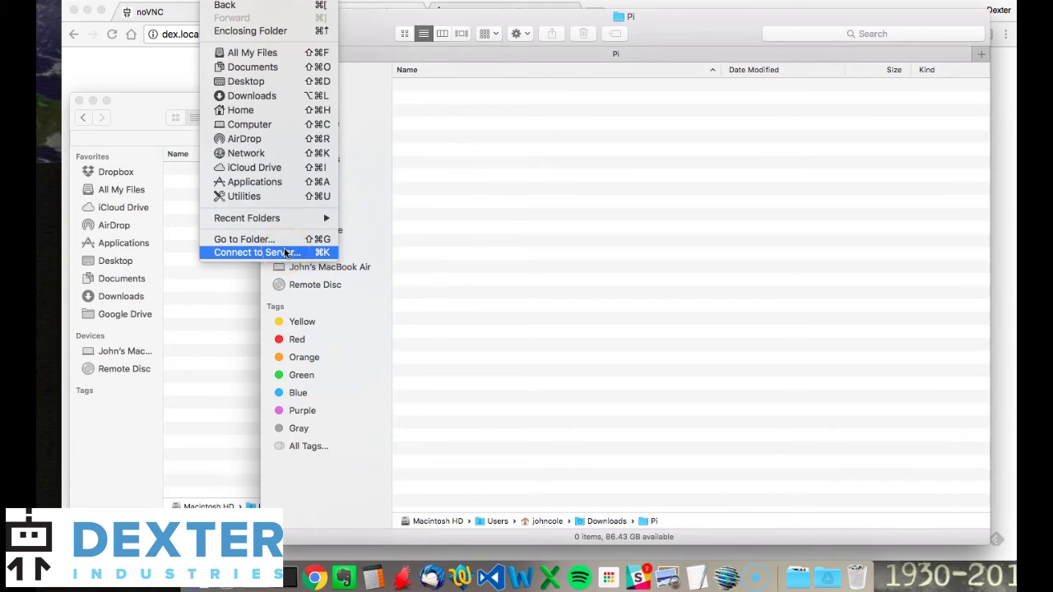
pyautogui.click(277, 256)
pyautogui.click(277, 253)
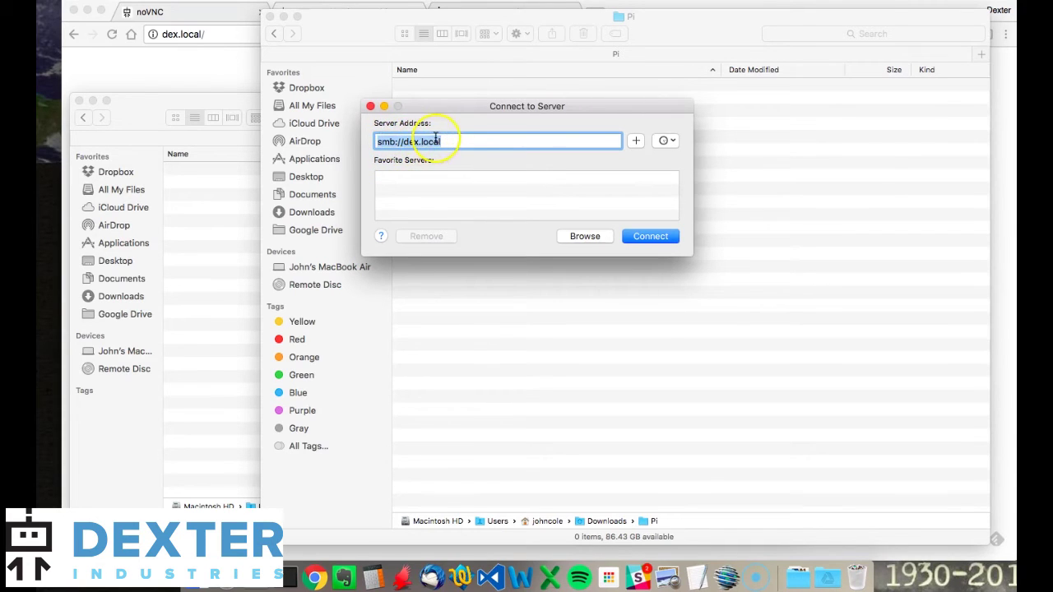
pyautogui.click(645, 237)
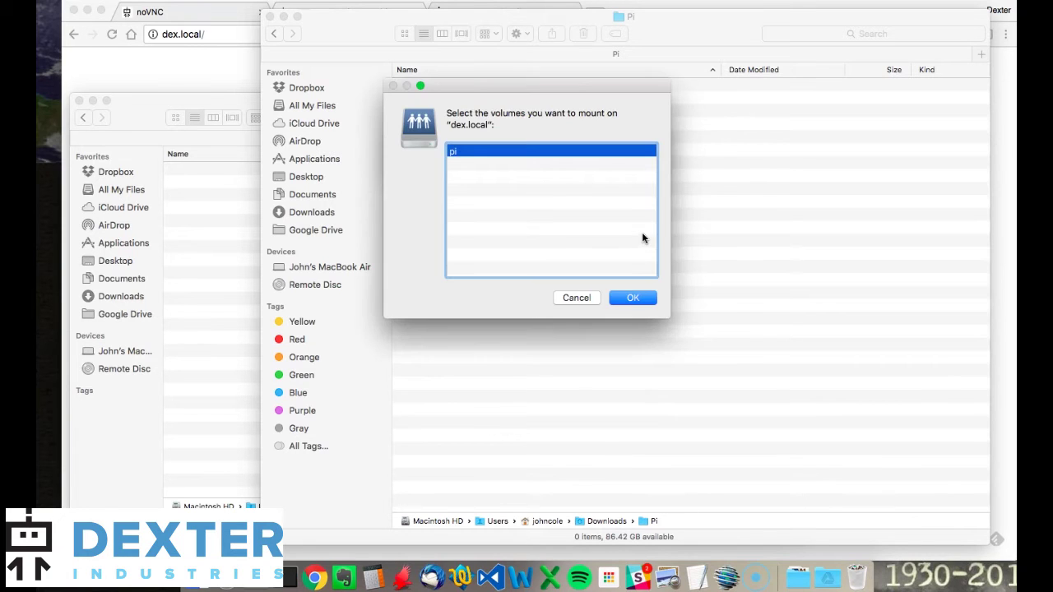
pyautogui.click(512, 160)
pyautogui.click(634, 300)
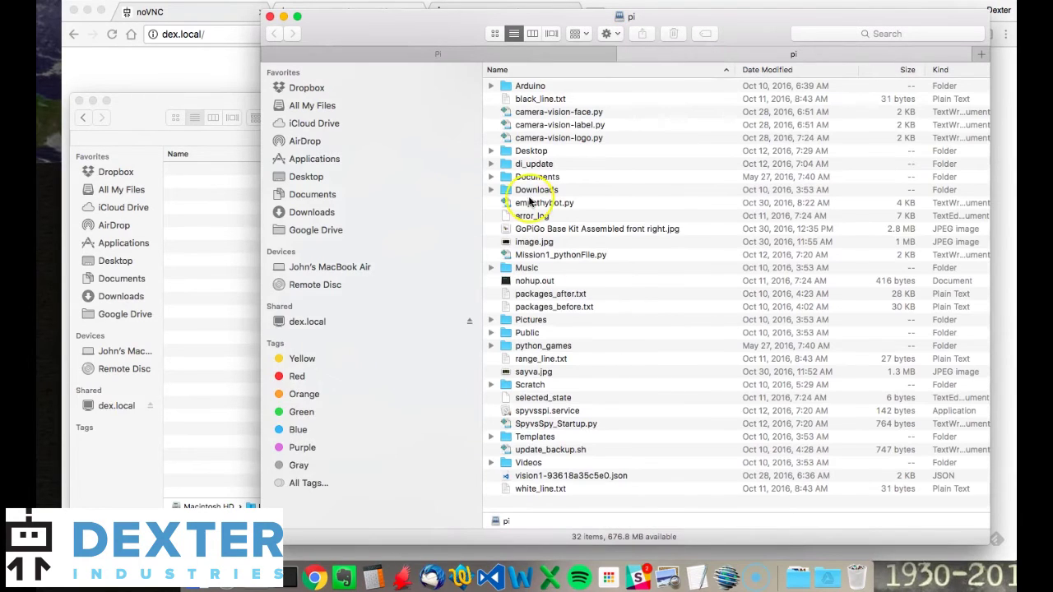
pyautogui.moveTo(483, 157); pyautogui.dragTo(423, 158)
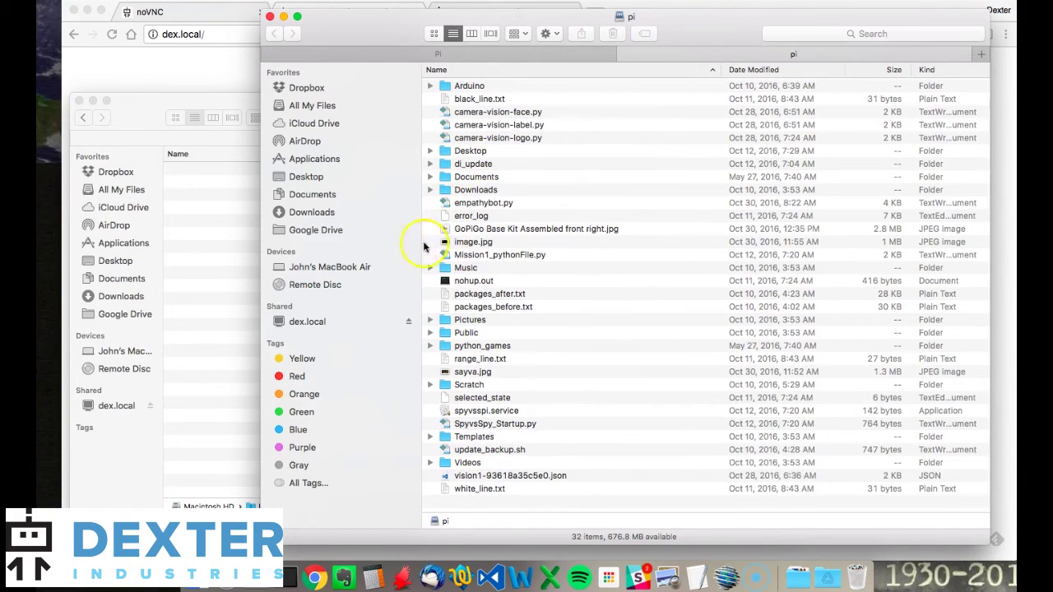
# - Browse to the shared dex.local server and open its pi share
pyautogui.click(321, 322)
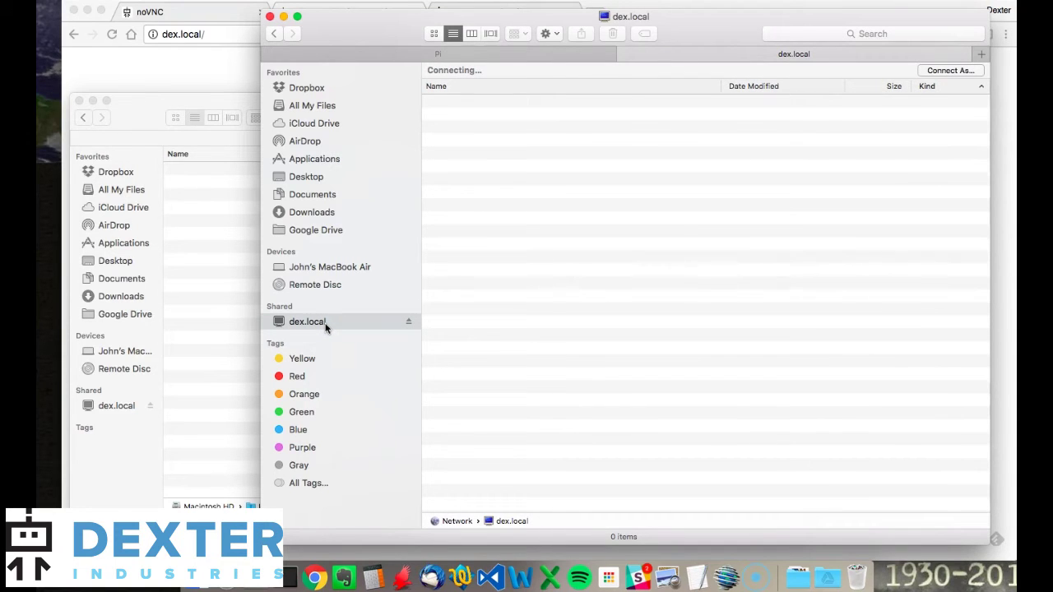
pyautogui.click(456, 104)
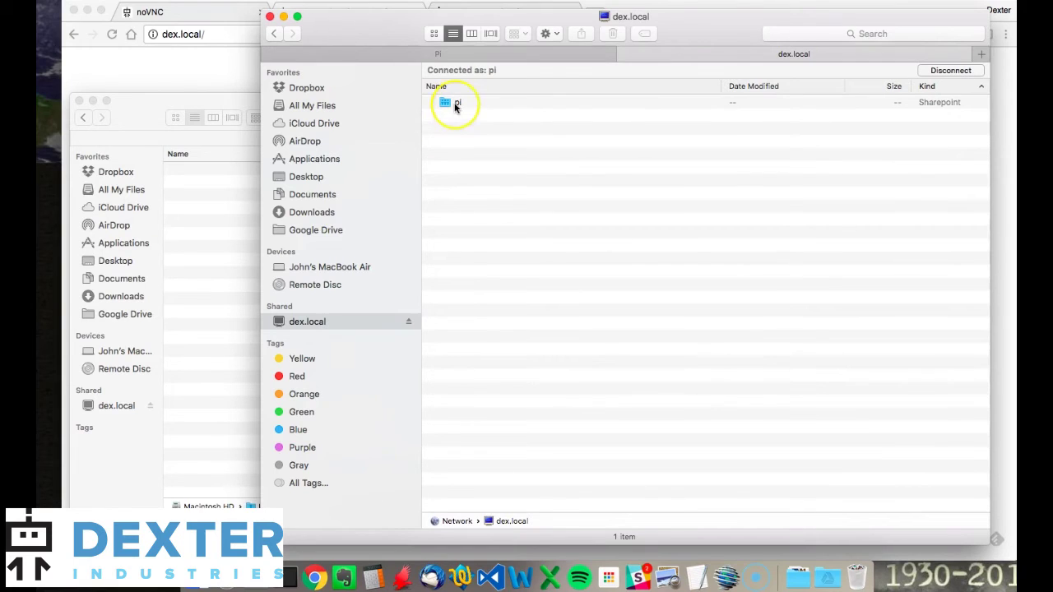
pyautogui.click(456, 104)
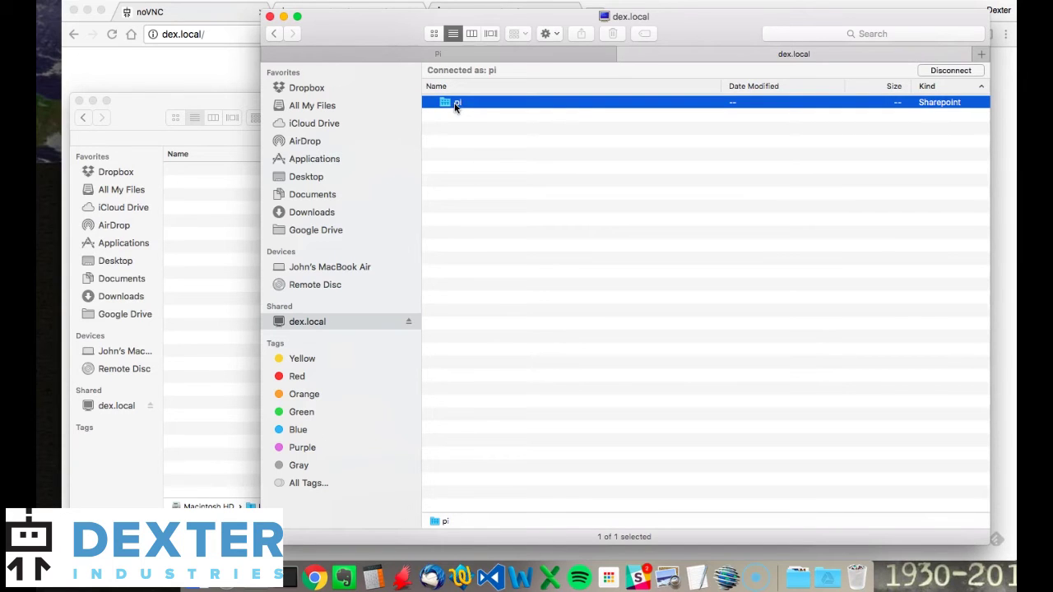
pyautogui.doubleClick(456, 105)
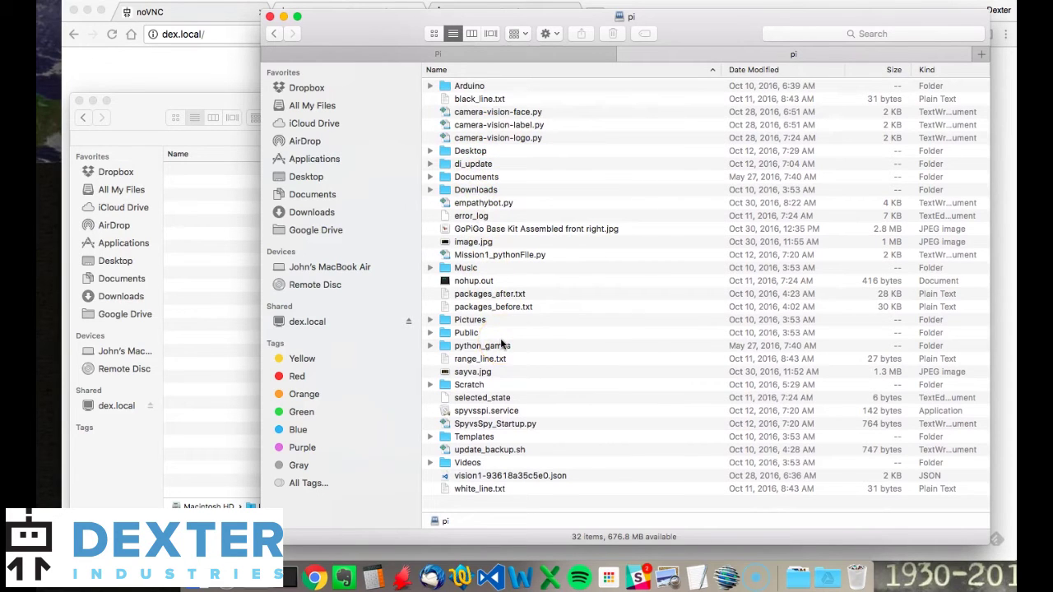
# - View the image GoPiGo Base Kit Assembled front right.jpg from the pi share in Preview, and close it
pyautogui.click(511, 229)
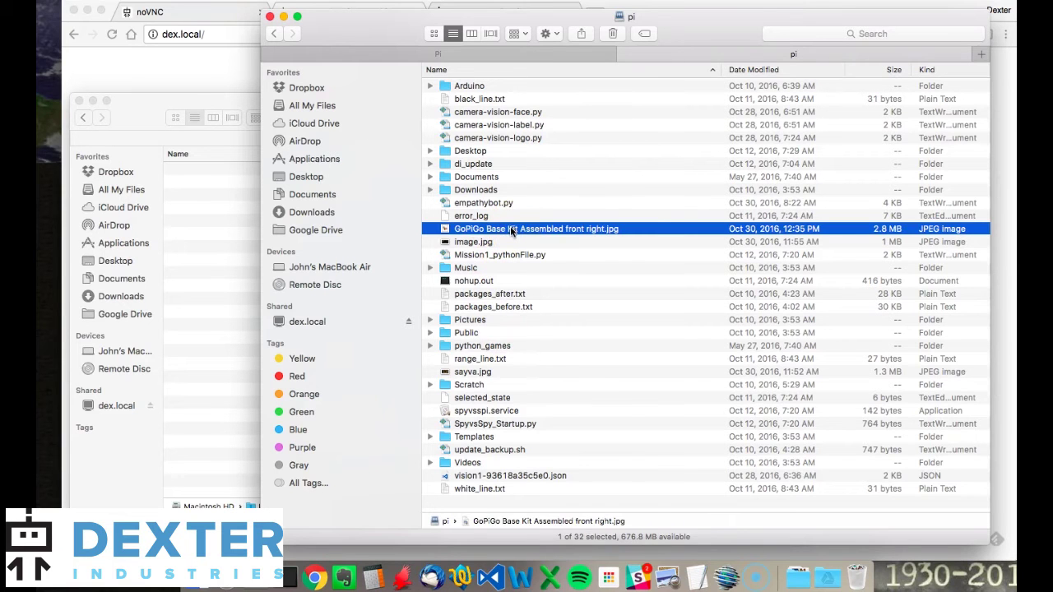
pyautogui.doubleClick(511, 230)
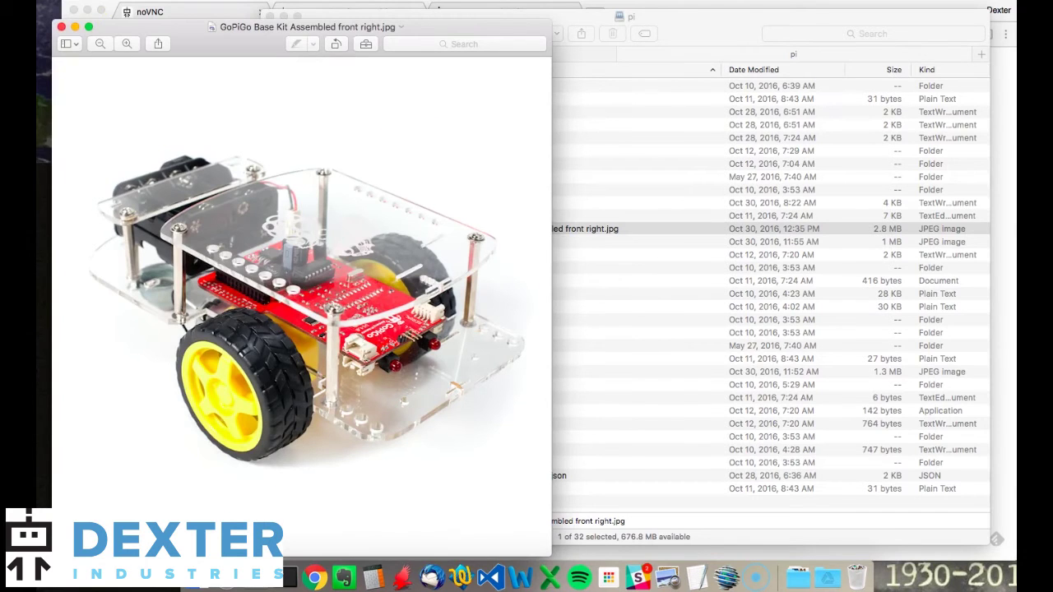
pyautogui.click(59, 28)
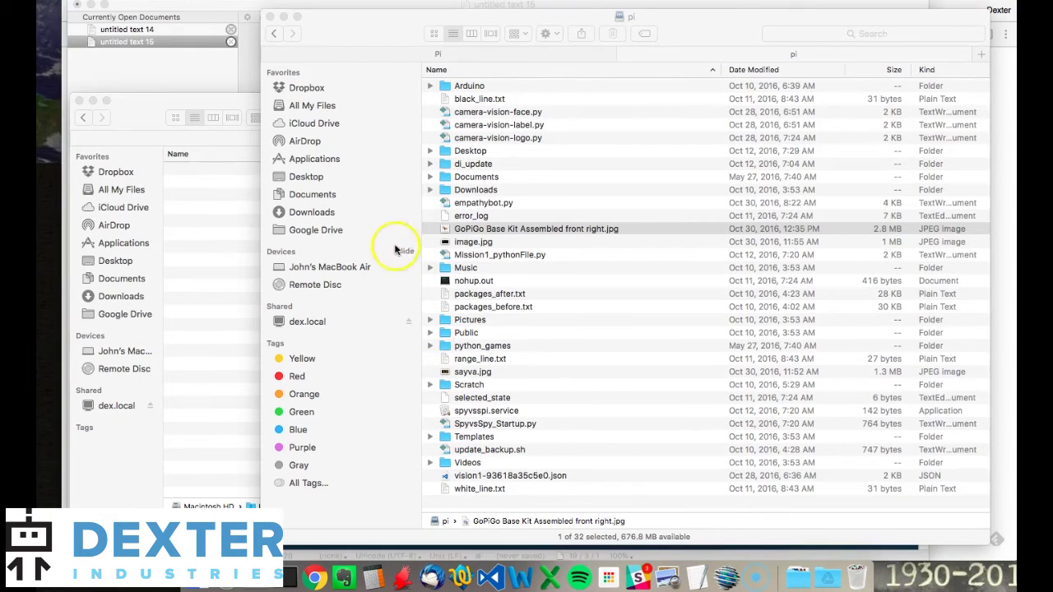
# - Copy GoPiGo Base Kit Assembled front right.jpg from the pi share into the local Pi folder
pyautogui.click(235, 99)
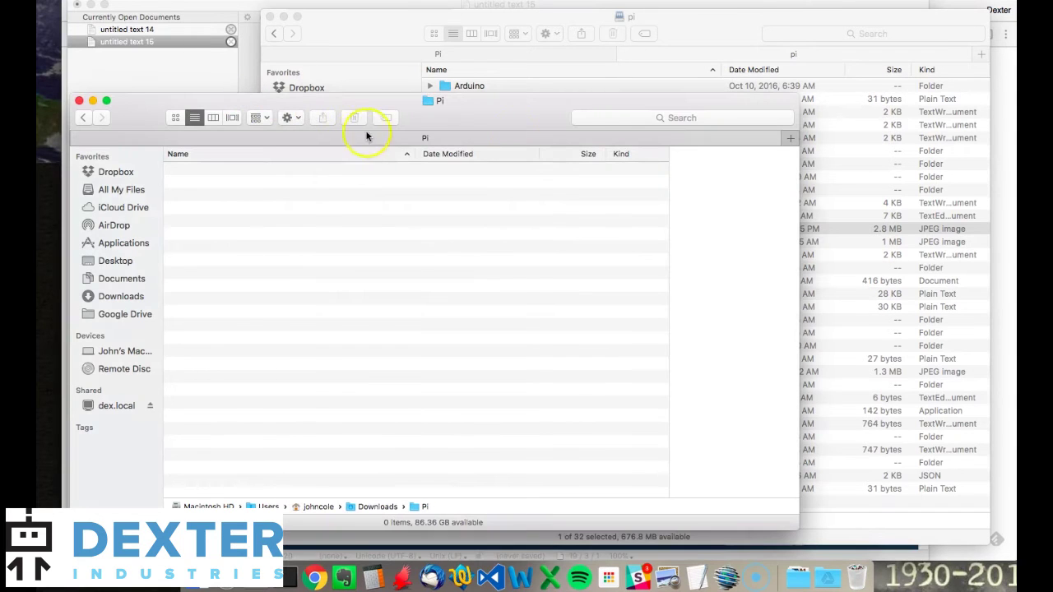
pyautogui.click(383, 21)
pyautogui.moveTo(383, 21); pyautogui.dragTo(465, 20)
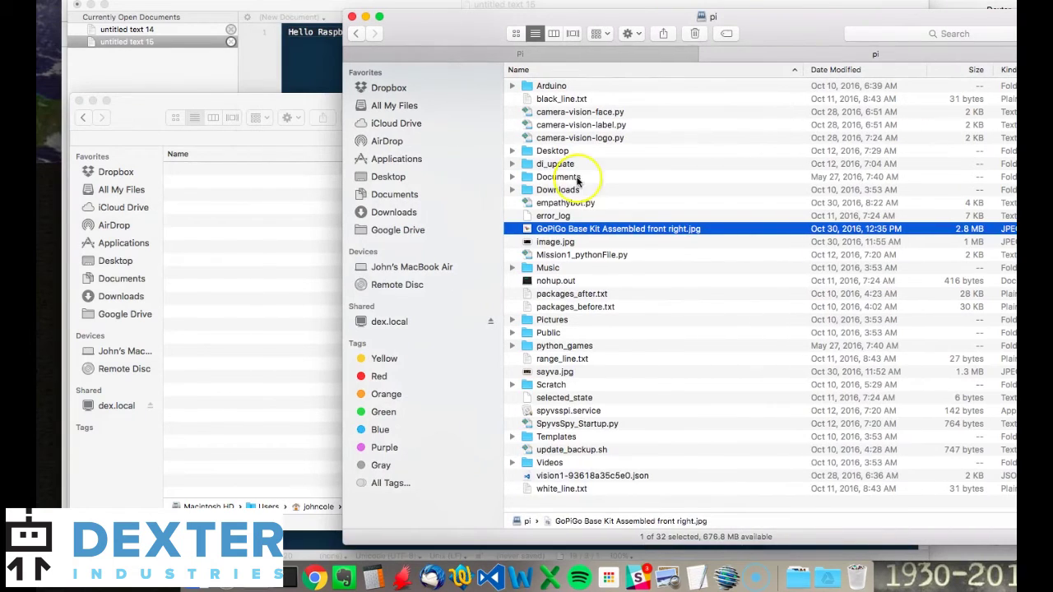
pyautogui.moveTo(593, 233); pyautogui.dragTo(301, 242)
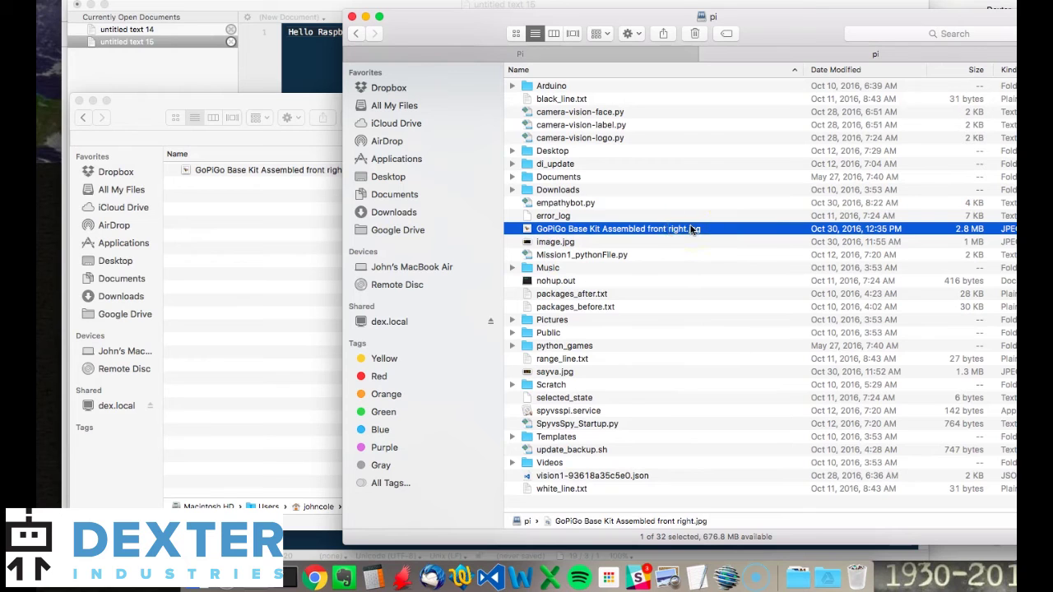
# - Rename the image in the local Pi folder as GoPiGo Base Kit Assembled front right-2.jpg
pyautogui.click(212, 214)
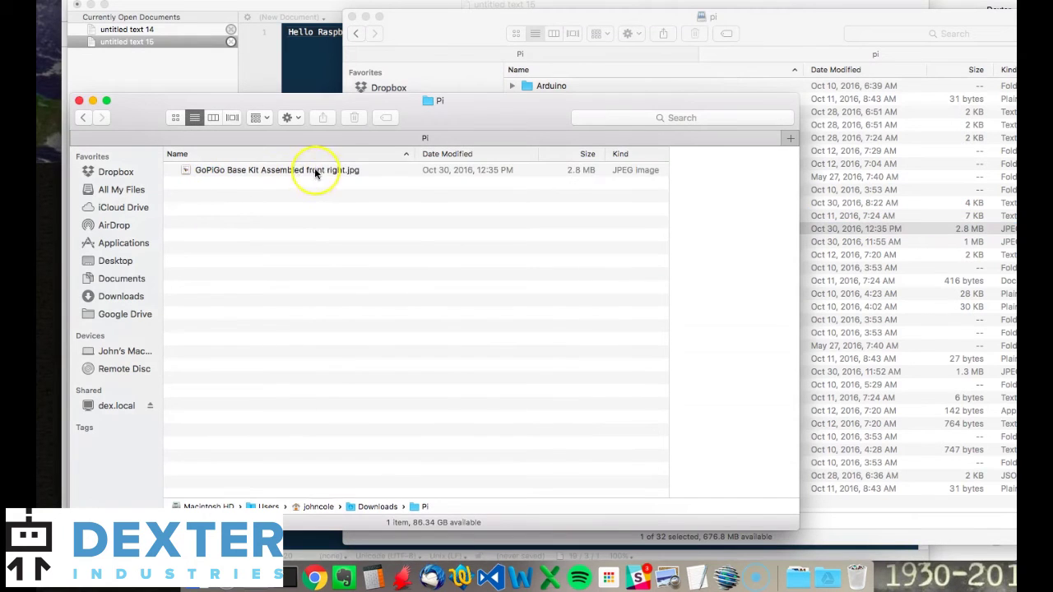
pyautogui.click(310, 170)
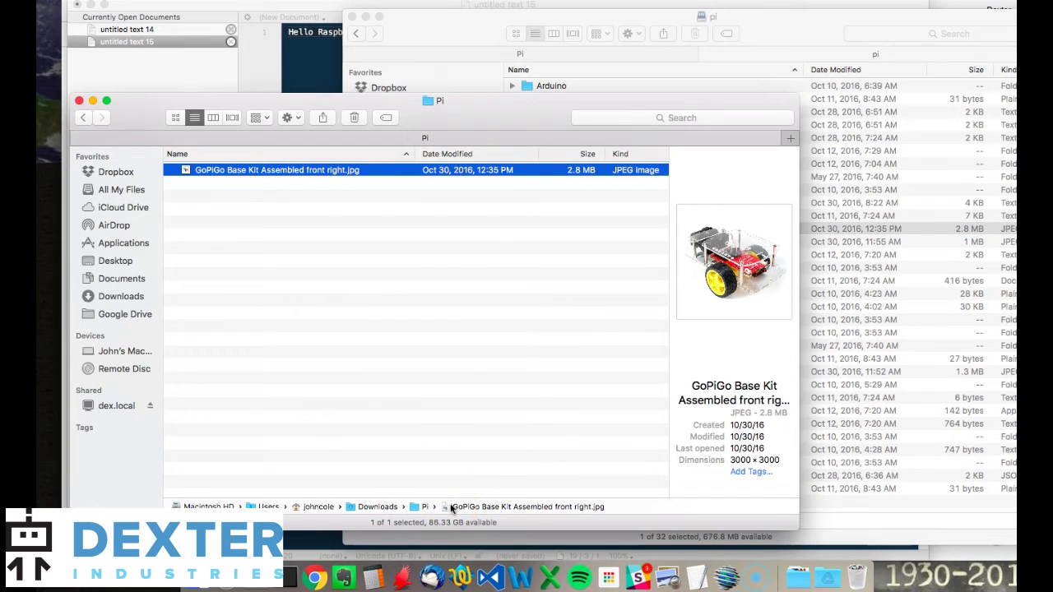
pyautogui.rightClick(316, 170)
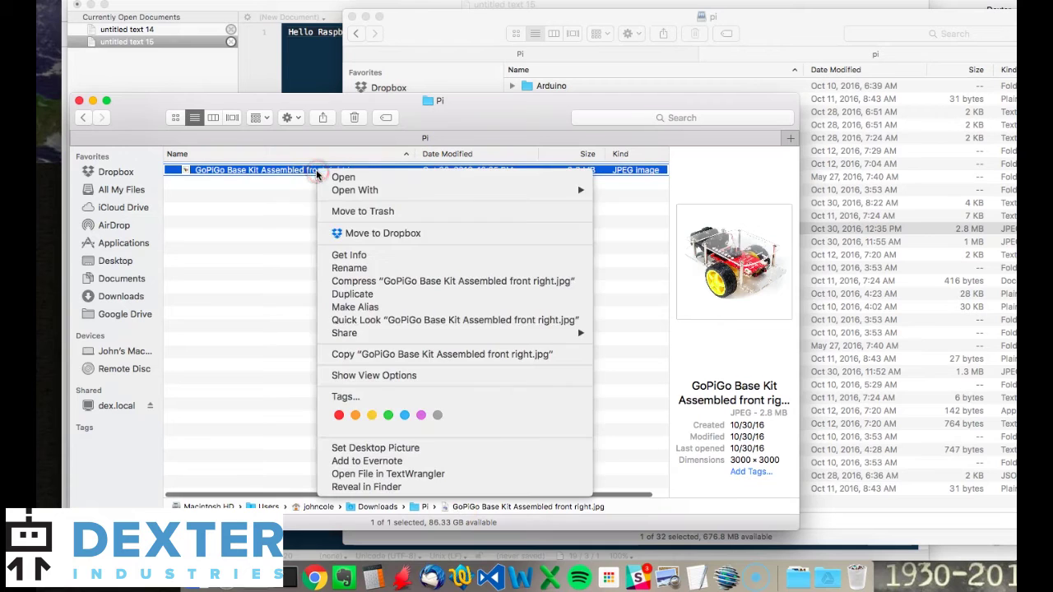
pyautogui.click(385, 269)
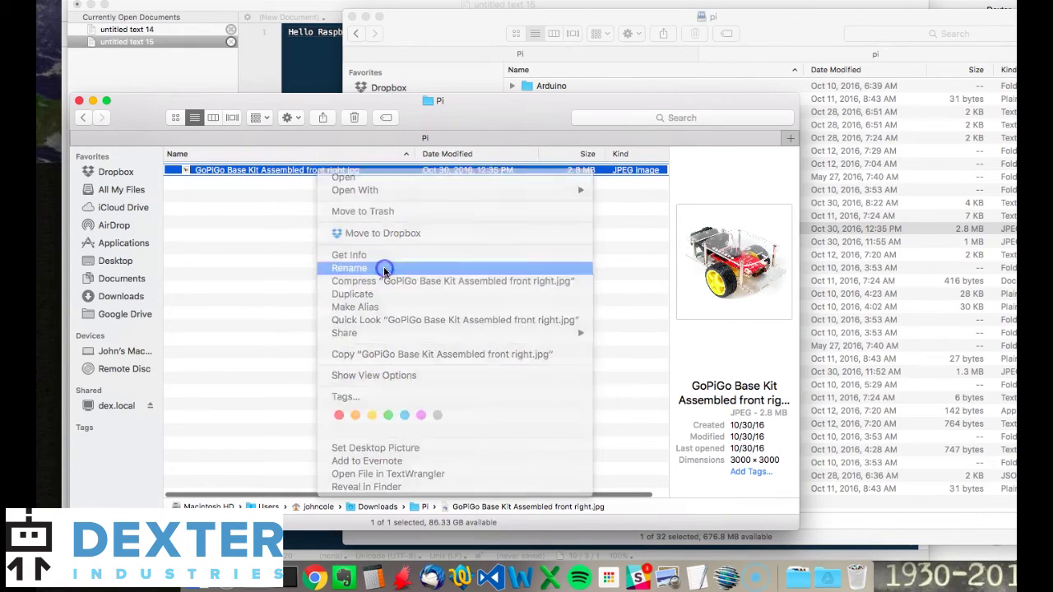
pyautogui.press('Right')
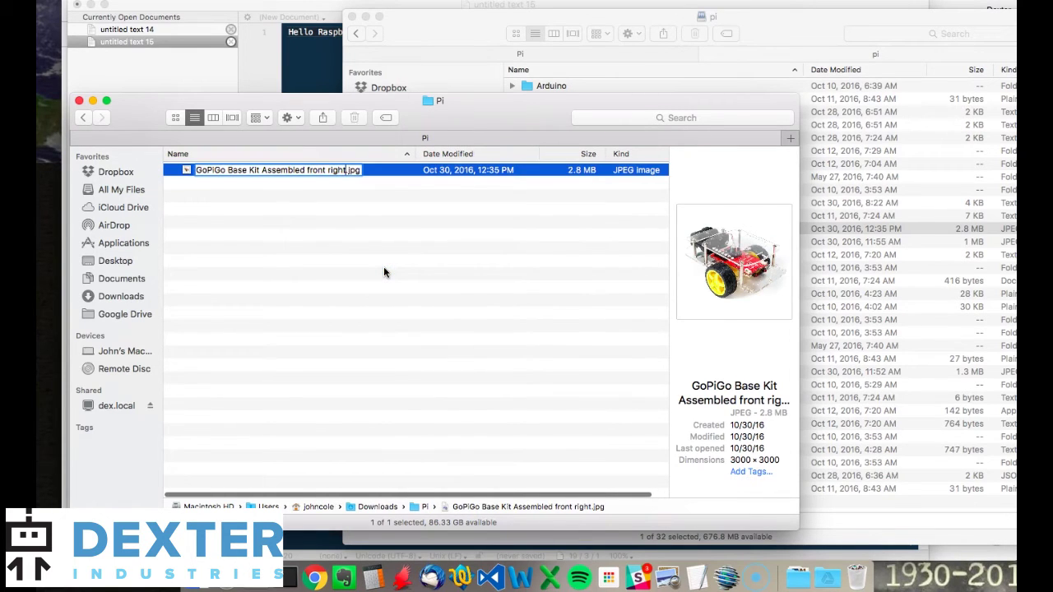
pyautogui.write('-2')
pyautogui.press('Return')
pyautogui.click(403, 284)
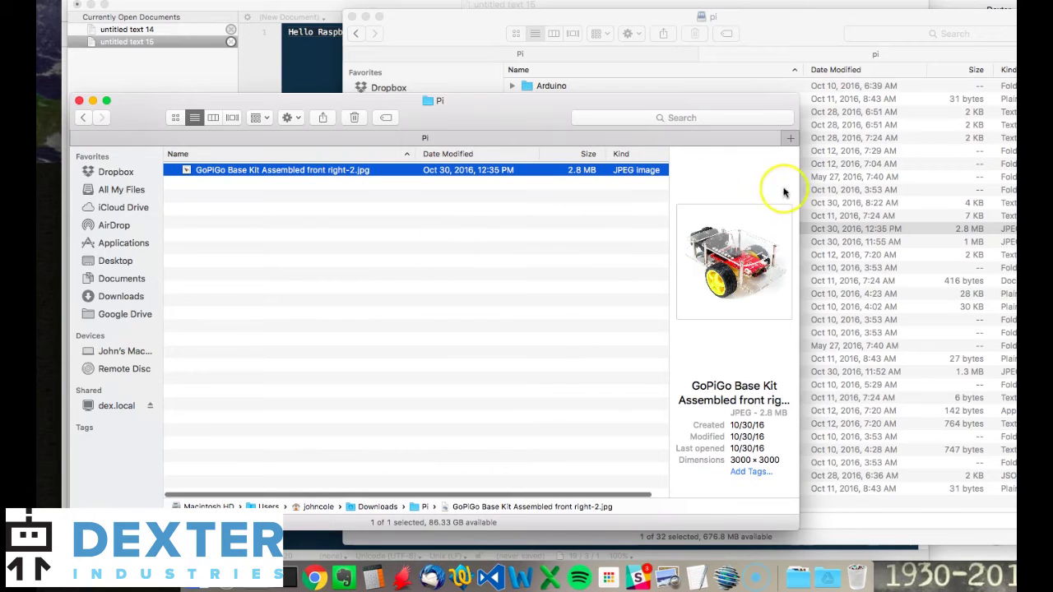
# - Copy GoPiGo Base Kit Assembled front right-2.jpg from the local Pi folder to the pi share, and select the original image there
pyautogui.moveTo(799, 196); pyautogui.dragTo(567, 203)
pyautogui.moveTo(354, 171); pyautogui.dragTo(730, 233)
pyautogui.click(728, 237)
pyautogui.click(718, 229)
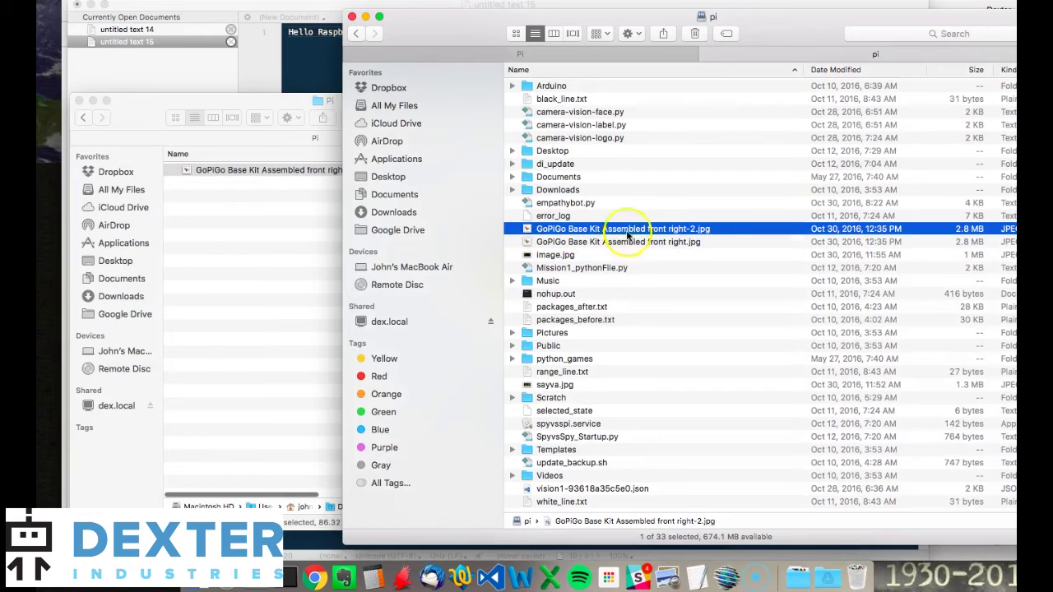
pyautogui.click(676, 245)
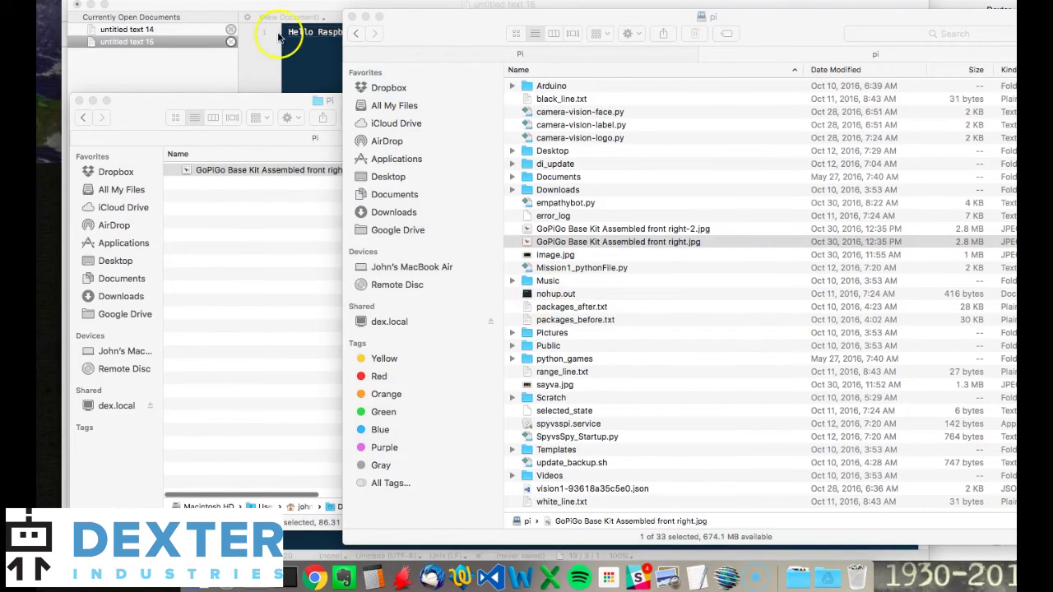
# - Switch to the text editor and add a second line below "Hello Raspberry Pi!" introducing the writer by first name
pyautogui.click(313, 60)
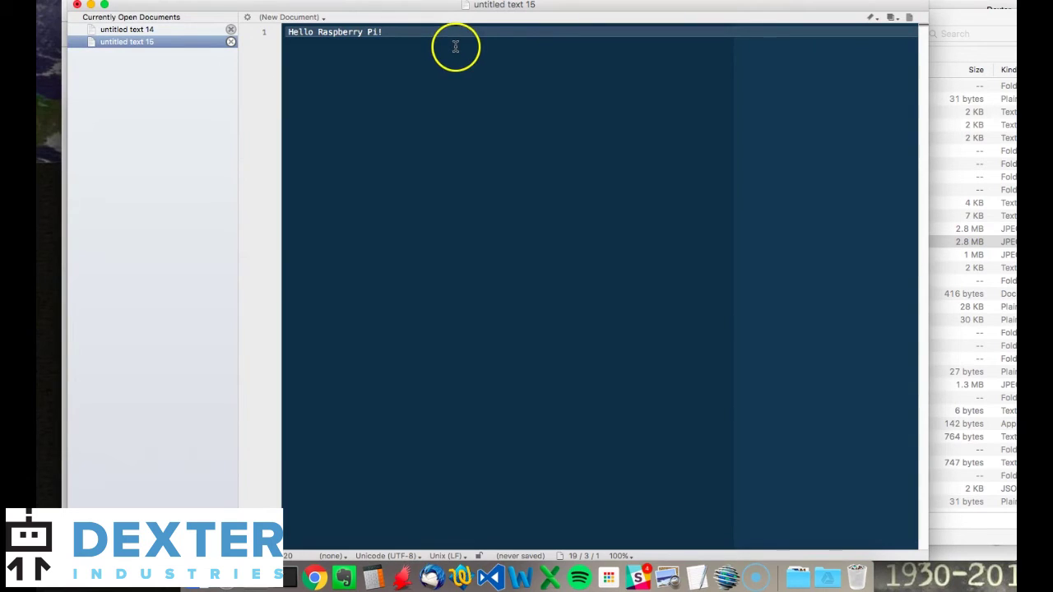
pyautogui.press('Return')
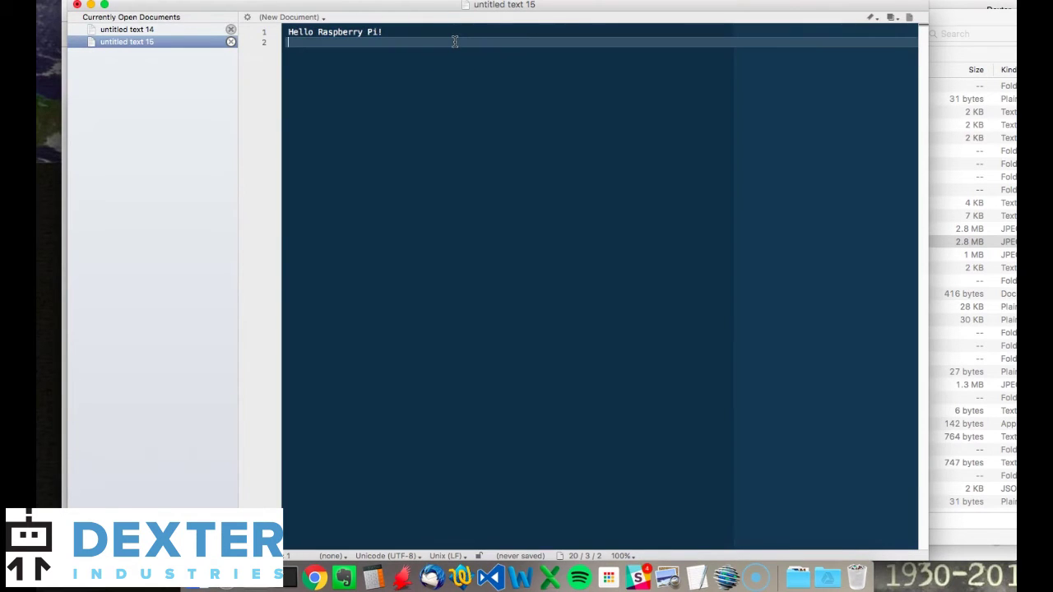
pyautogui.write('This is John!')
# - Start saving the untitled document as a new file, choosing the pi share on dex.local as the destination
pyautogui.click(158, 2)
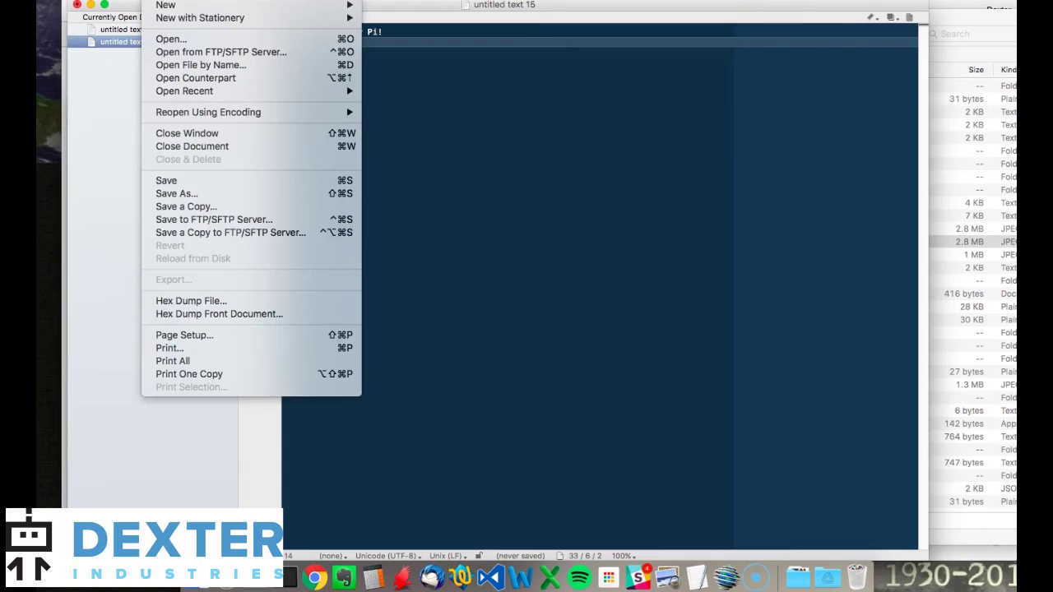
pyautogui.click(213, 192)
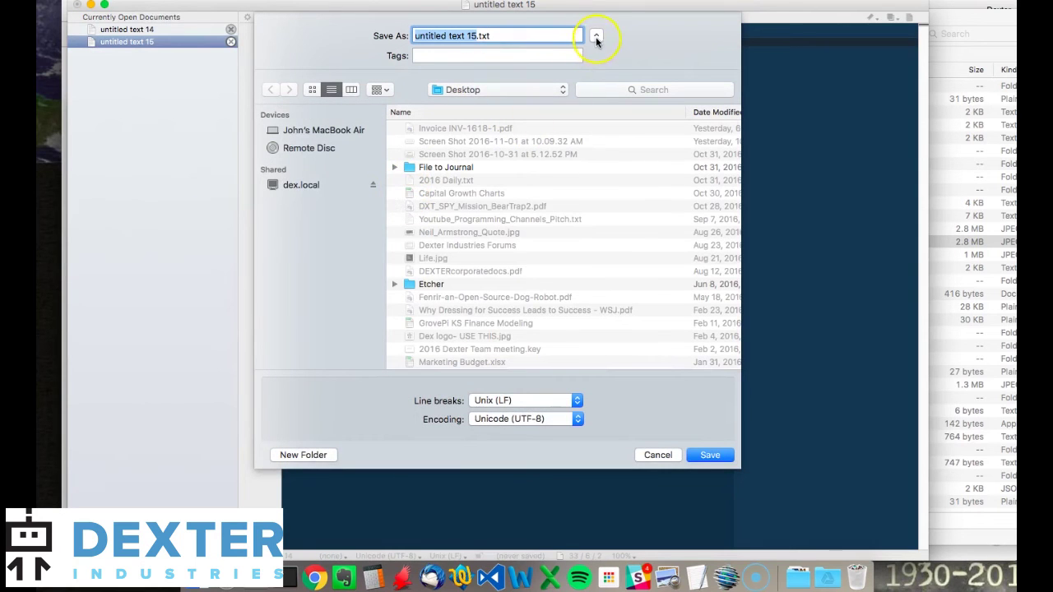
pyautogui.click(597, 38)
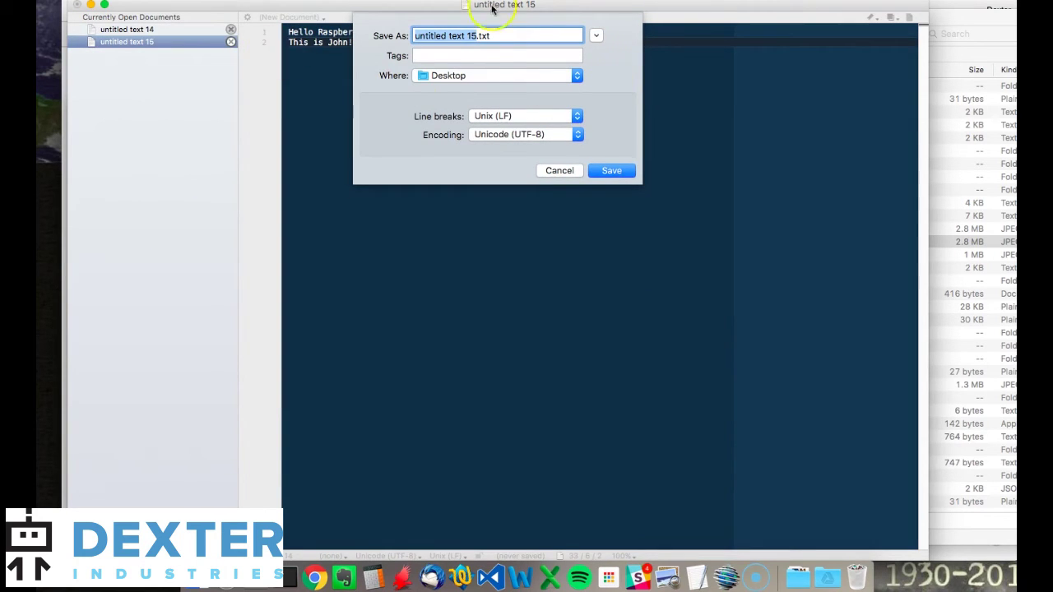
pyautogui.click(597, 36)
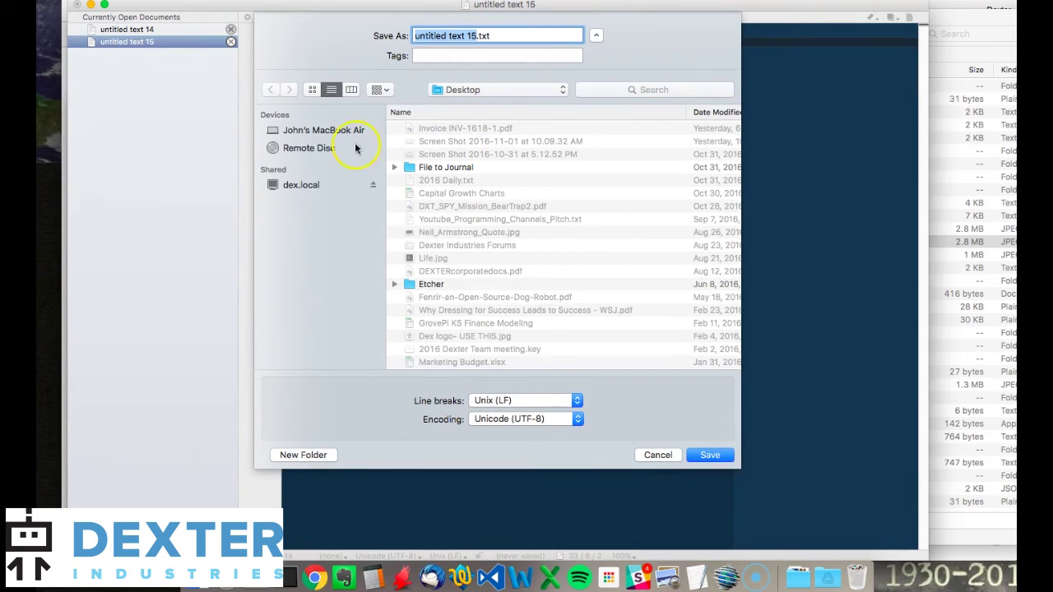
pyautogui.click(312, 133)
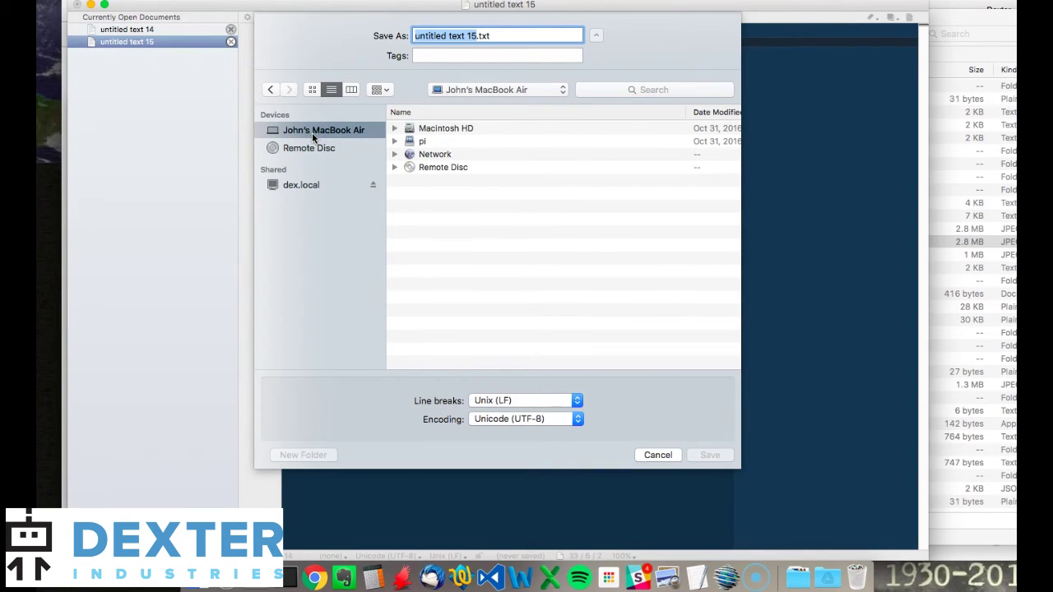
pyautogui.click(301, 185)
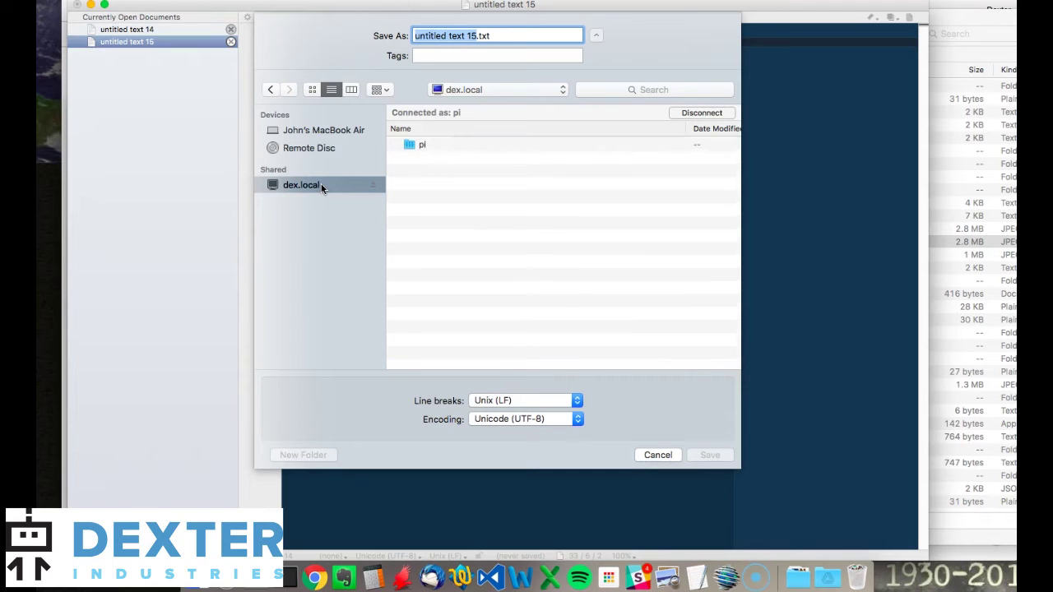
pyautogui.doubleClick(408, 146)
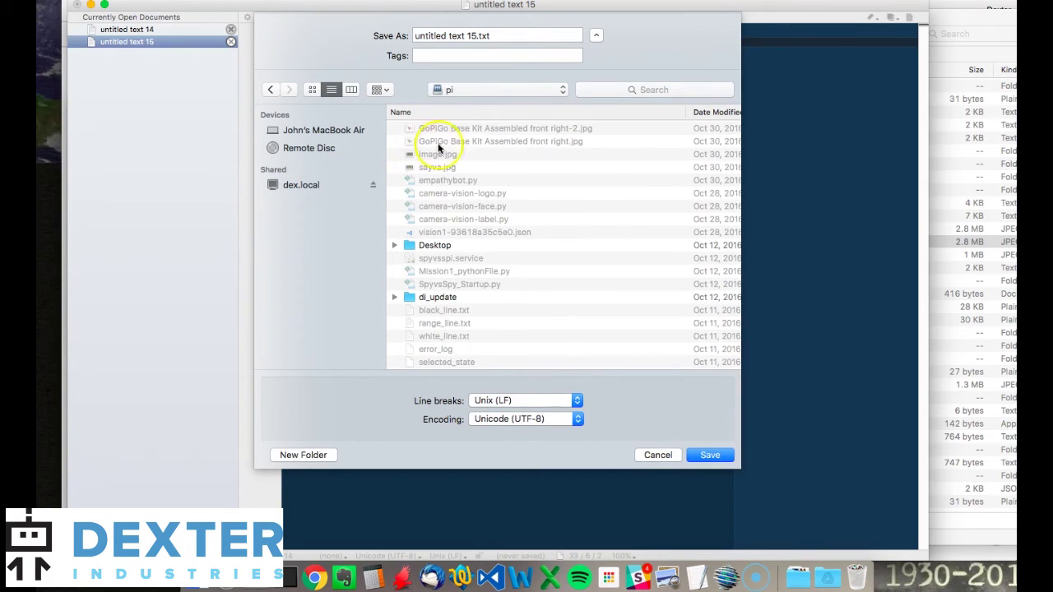
# - Name the file Hello_Raspberry_Pi.txt and save it to the pi share
pyautogui.click(478, 36)
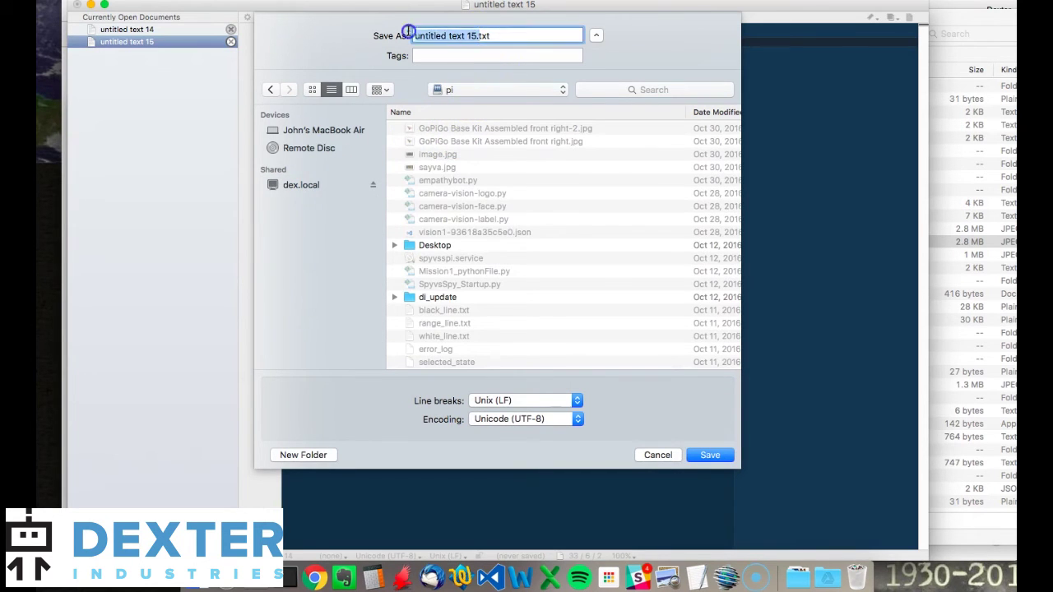
pyautogui.write('Hello')
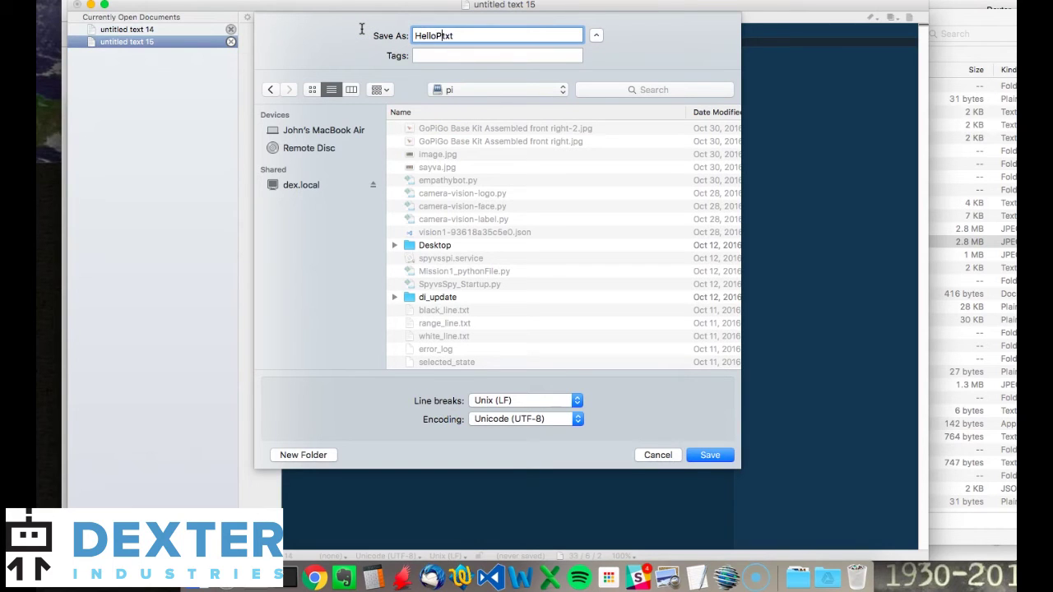
pyautogui.write('_Raspberry_Pi')
pyautogui.click(708, 455)
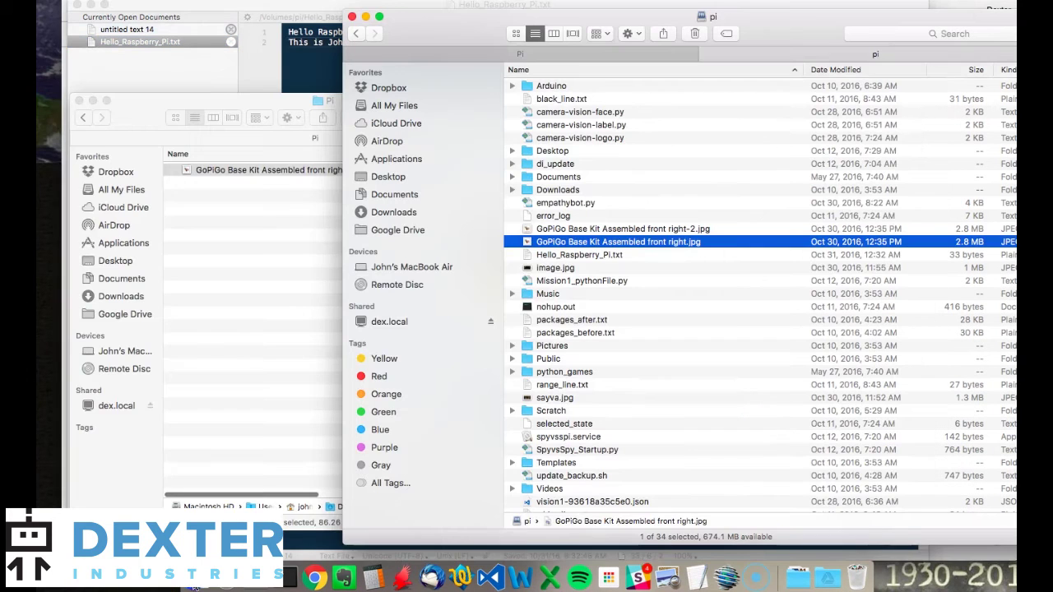
# - Switch to Finder and select Hello_Raspberry_Pi.txt in the pi share
pyautogui.click(196, 589)
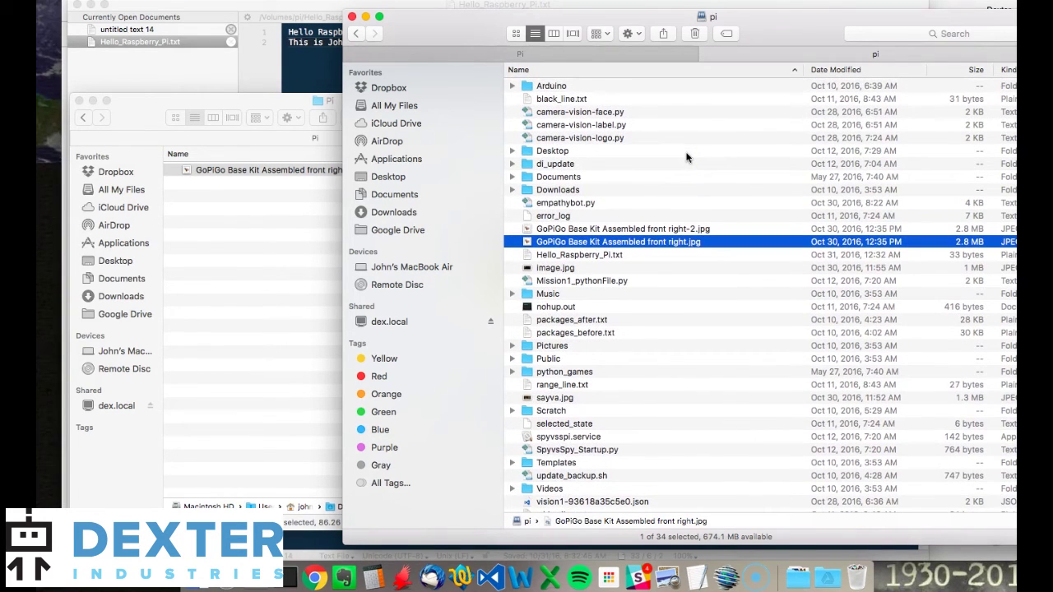
pyautogui.scroll(-1, 688, 157)
pyautogui.click(604, 246)
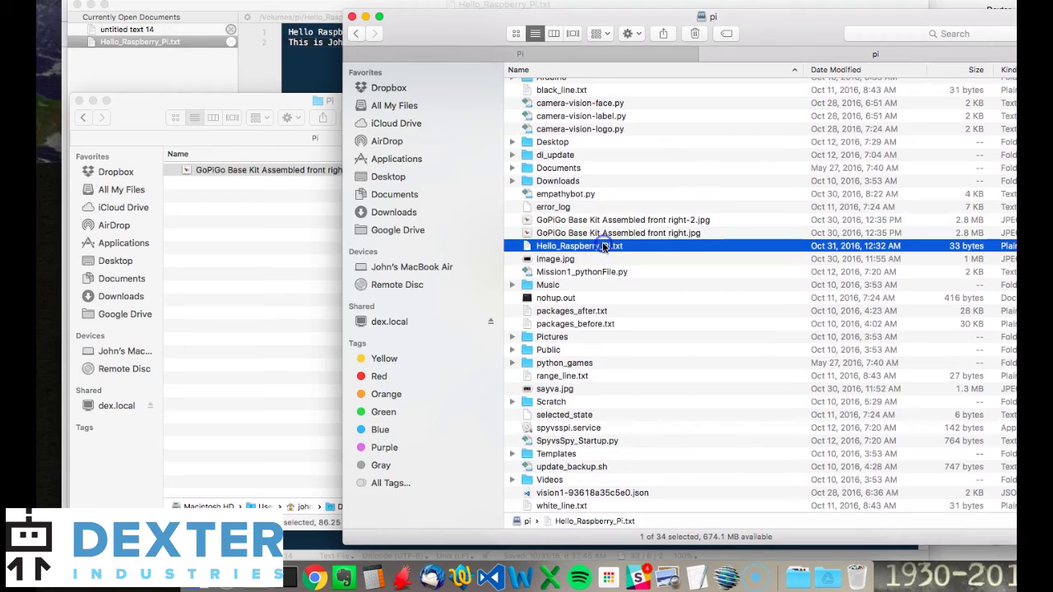